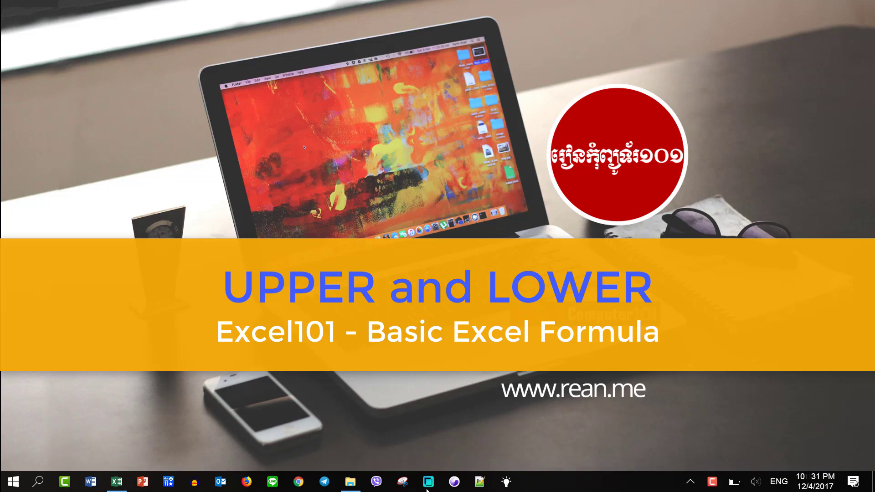
Switch from the intro video to Book1.xlsx, showing Sheet5's LEN and TRIM examples.
click(116, 481)
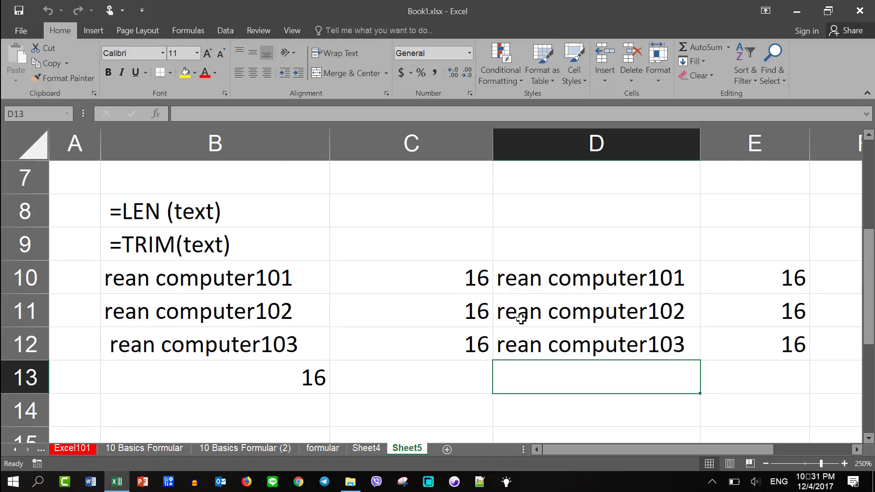
Enter the label =UPPER(text) in cell C8 as plain text, not a formula.
click(433, 209)
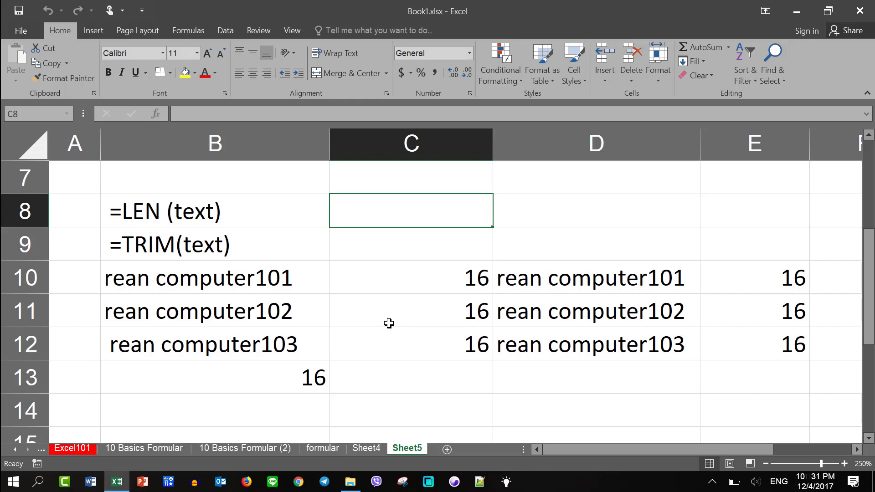
text(=)
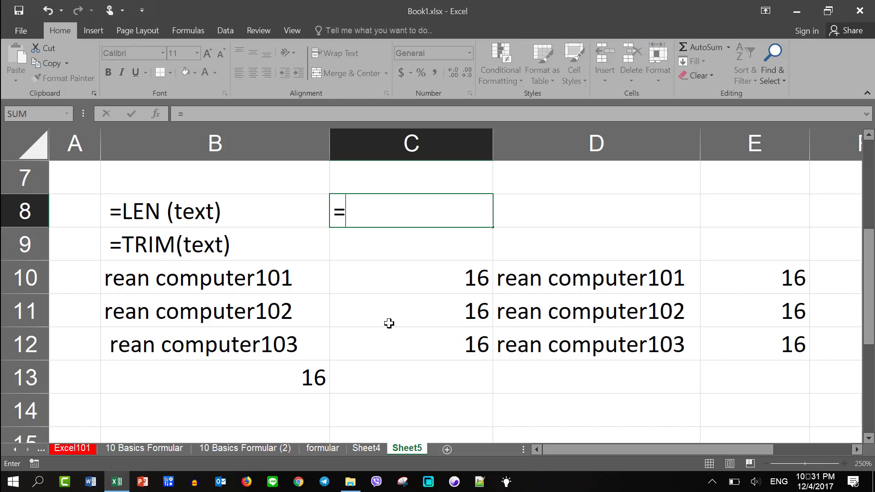
text(u)
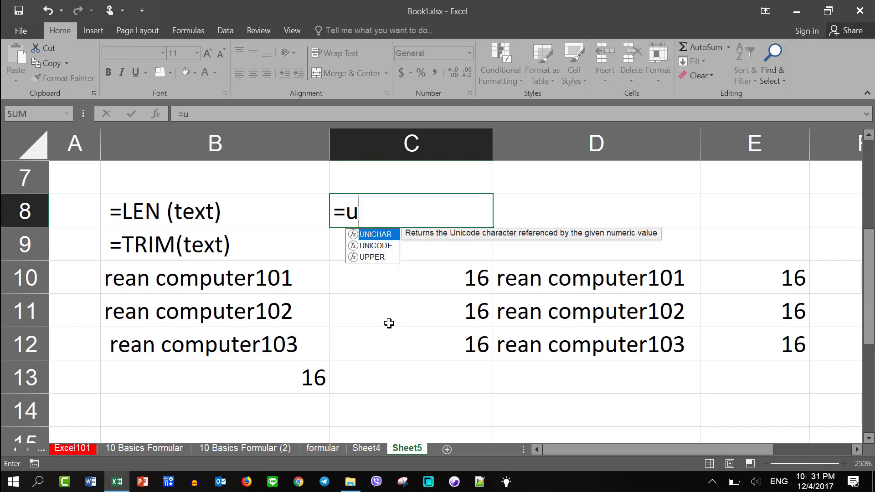
text(p)
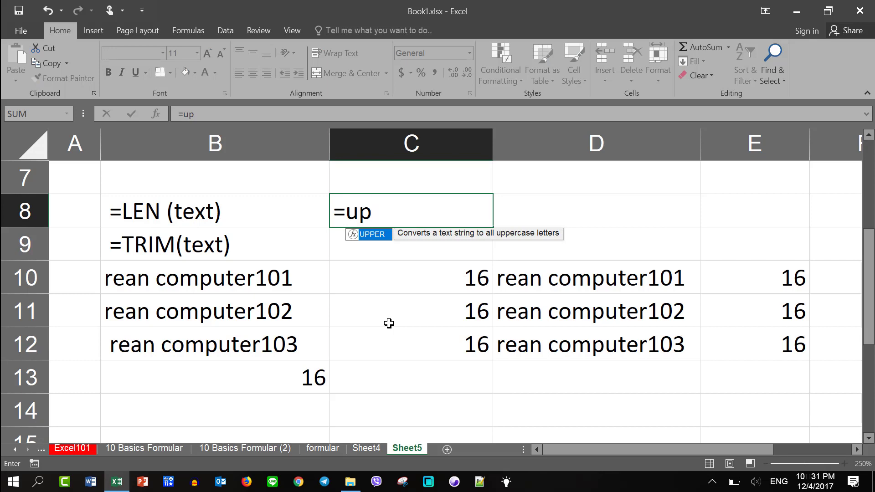
double_click(377, 235)
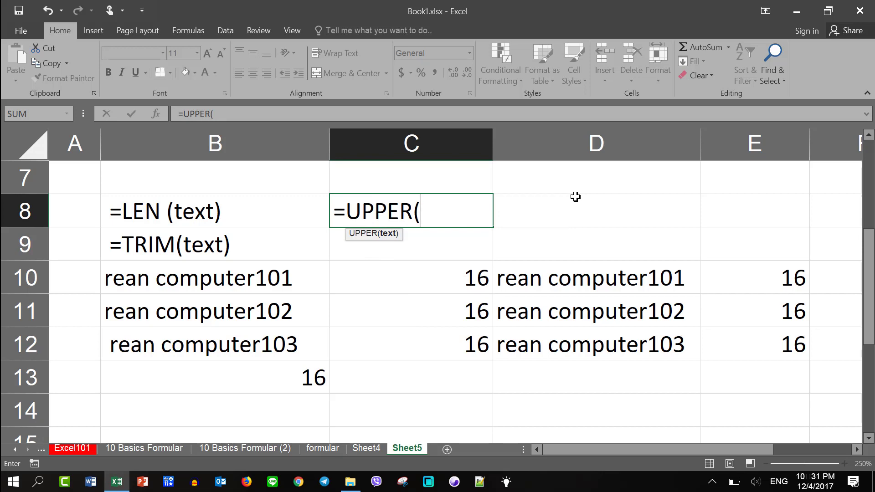
text(te)
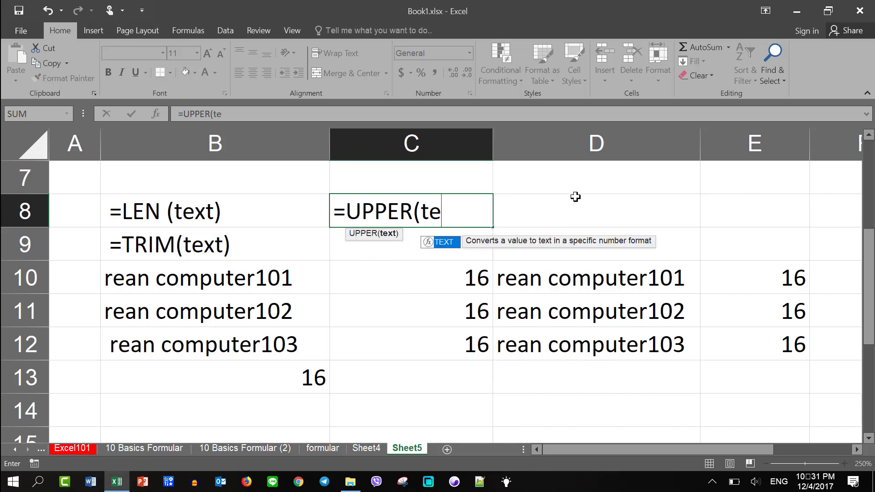
text(xt))
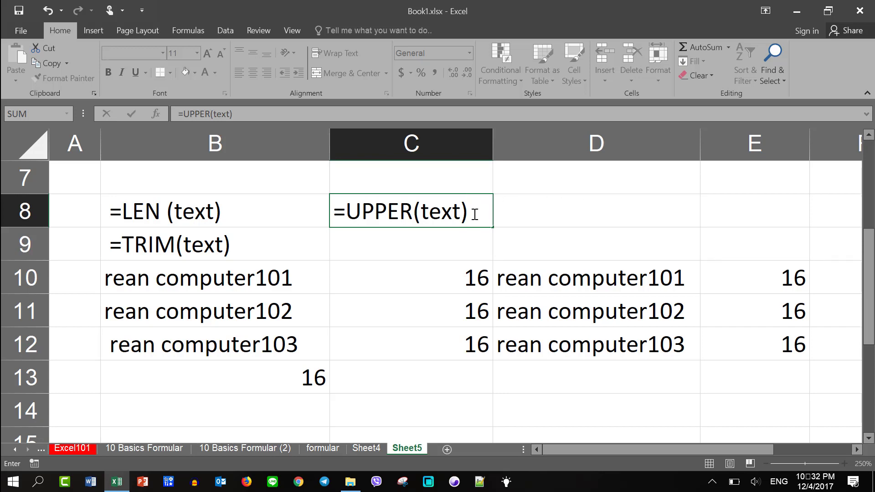
click(340, 203)
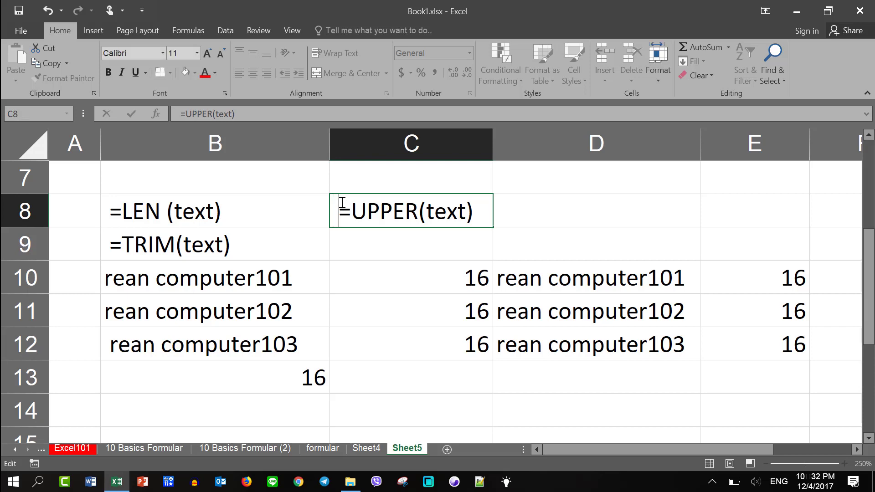
key(Return)
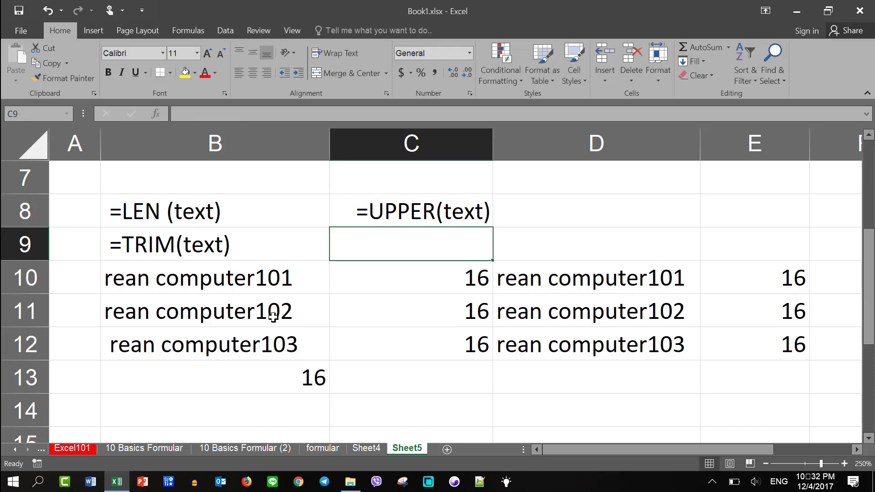
Insert a blank column at C, shifting the data right, and narrow the new column.
right_click(337, 141)
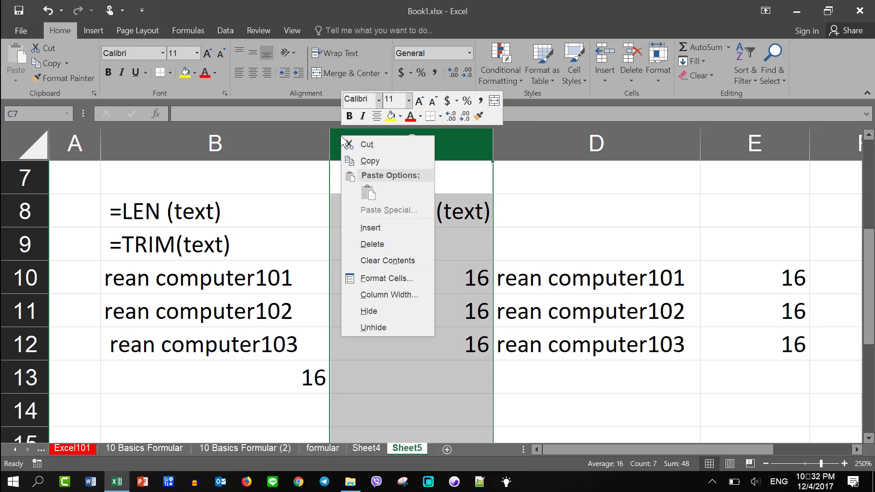
click(360, 229)
click(372, 205)
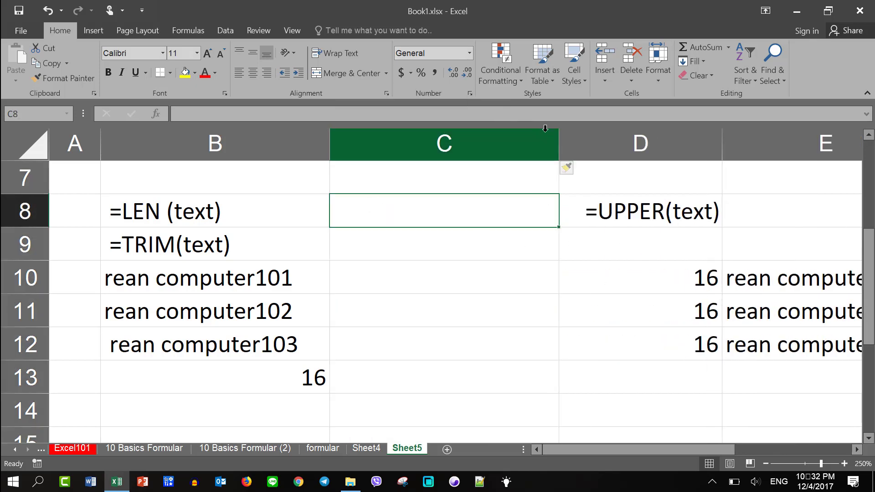
drag(555, 135, 472, 136)
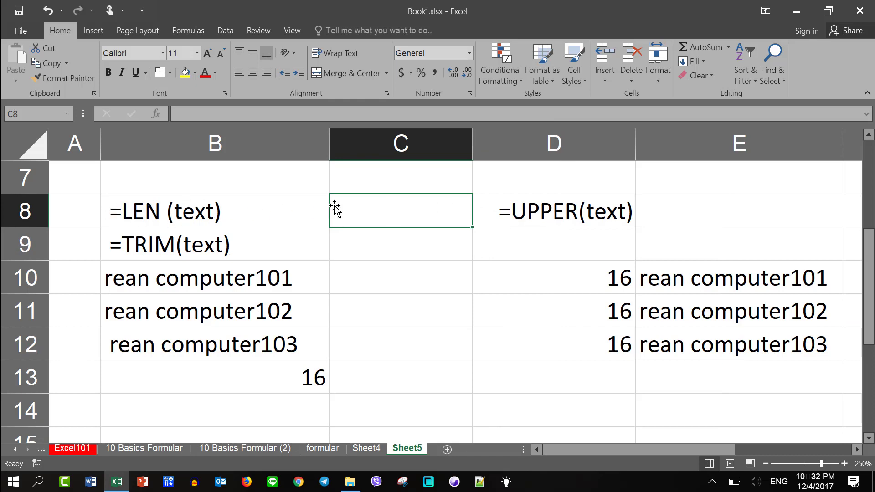
Enter the formulas =upper(B8), =upper(B9) and =upper(B10) in C8, C9 and C10.
text(=)
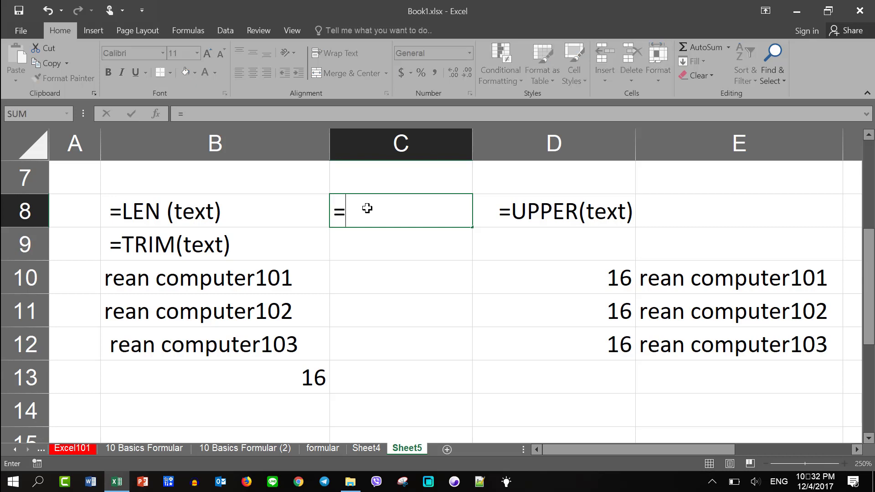
text(up)
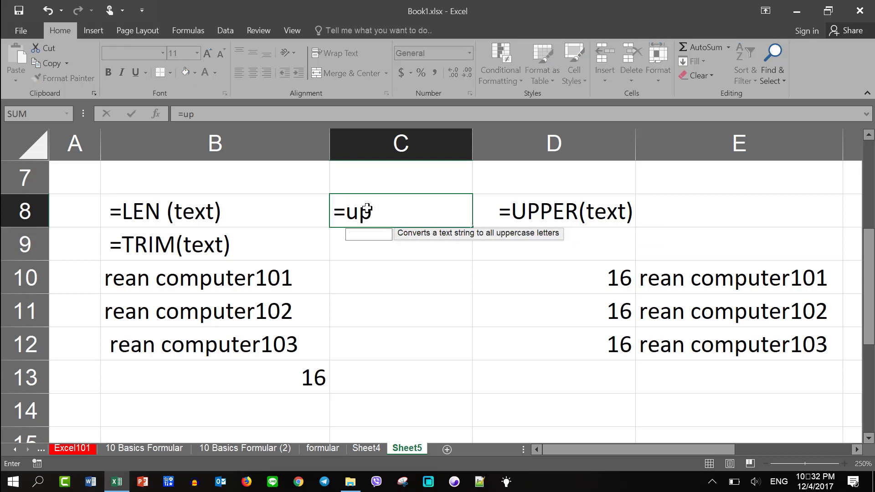
text(per()
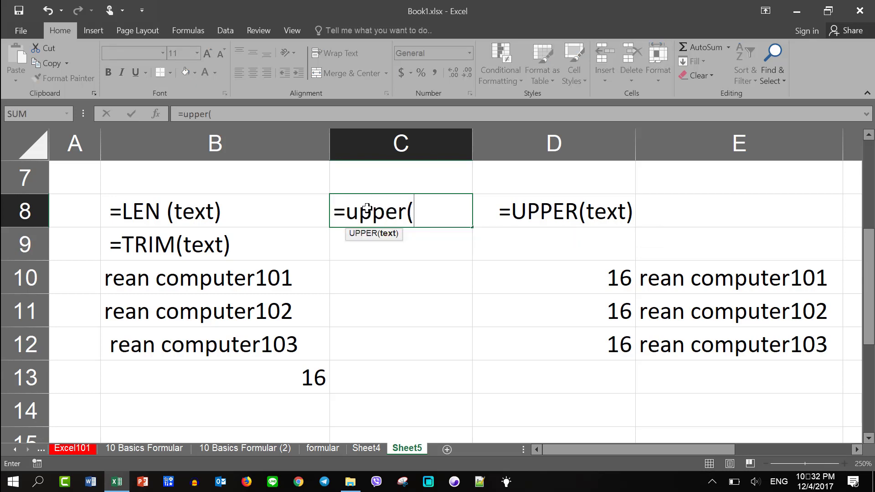
click(215, 222)
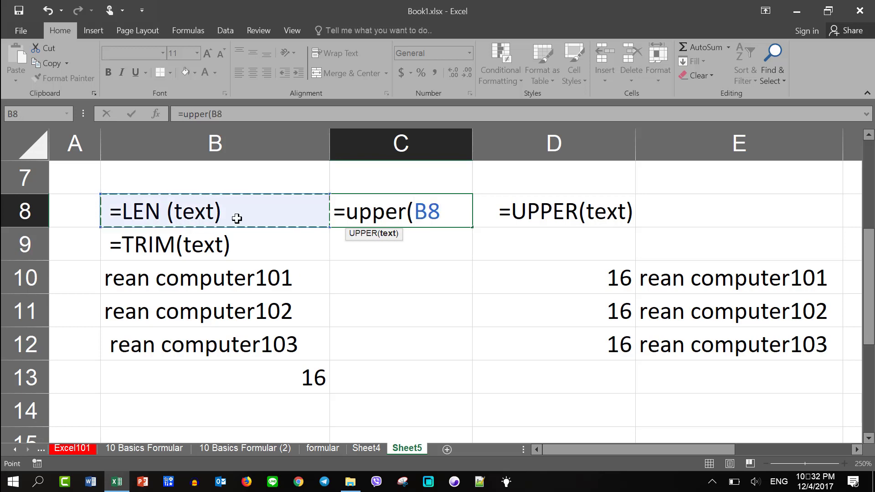
text())
key(Return)
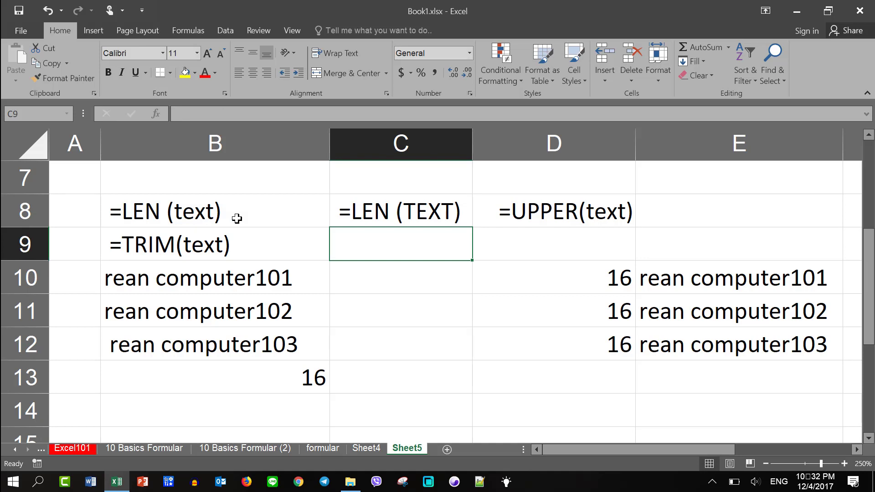
text(=)
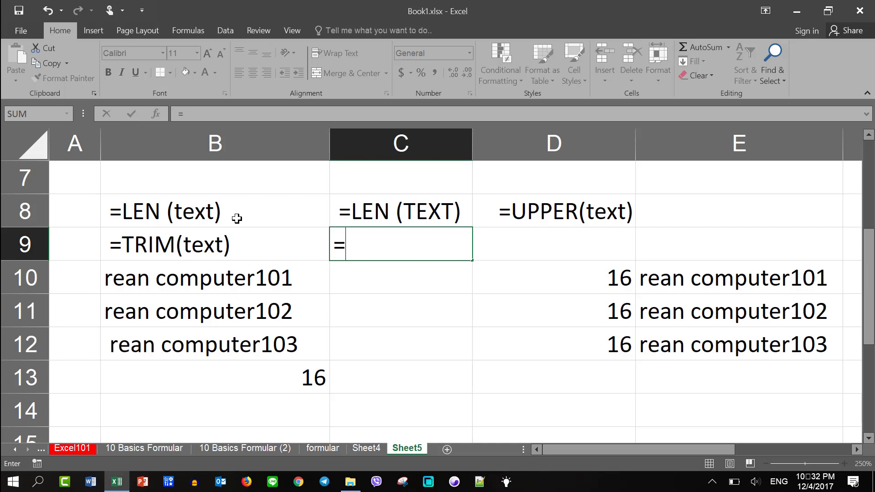
text(uppe)
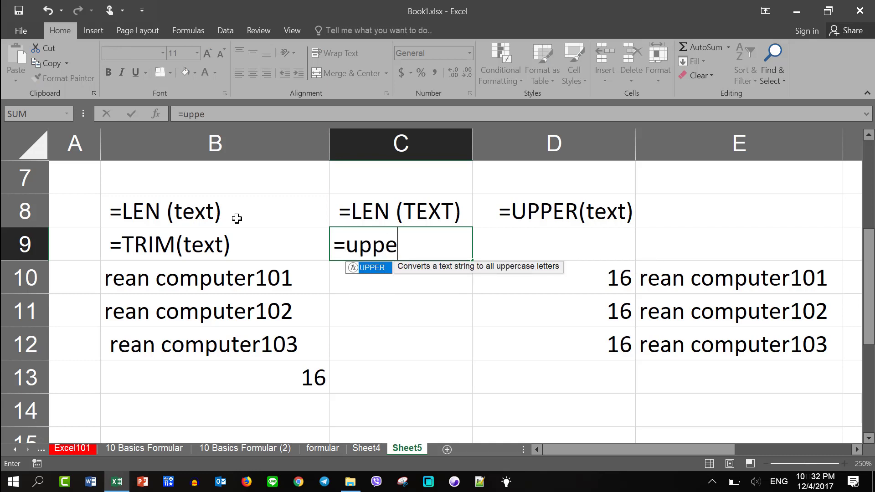
text(r()
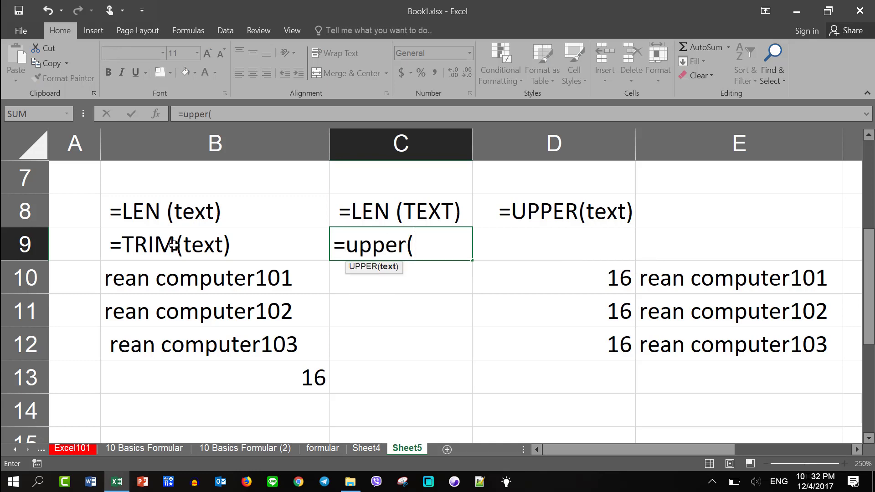
click(175, 238)
text())
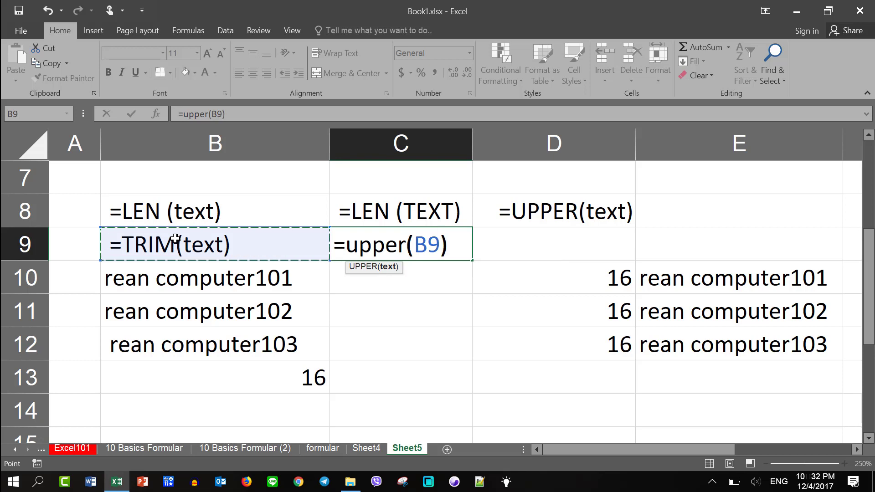
key(Return)
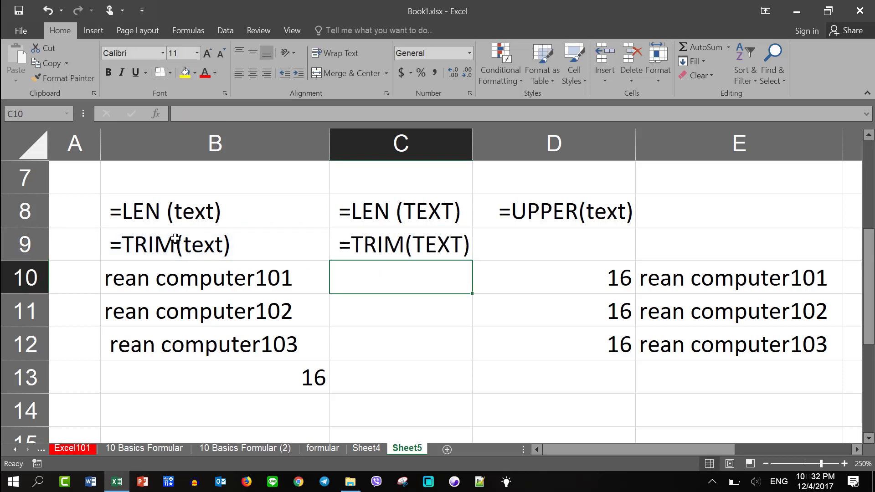
text(=upp)
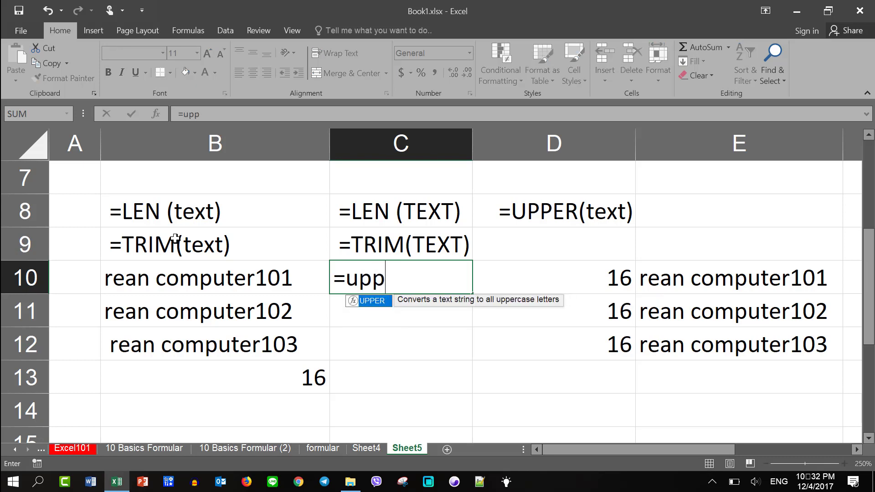
text(er()
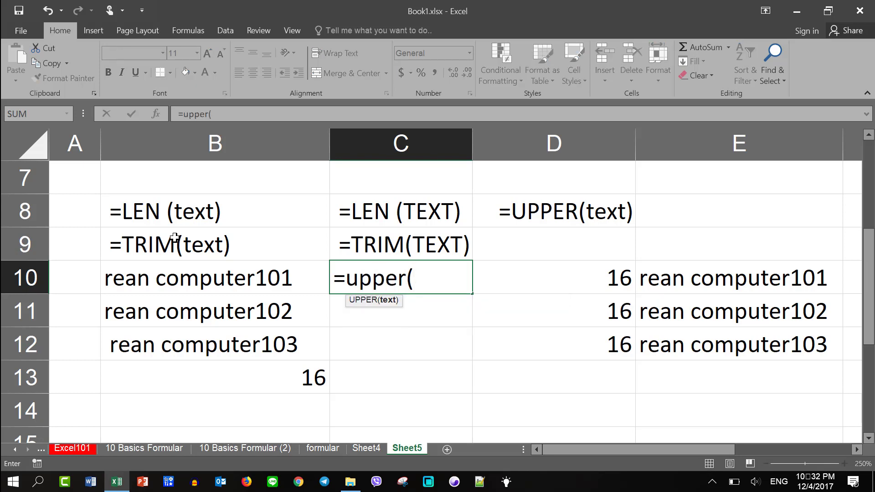
click(228, 283)
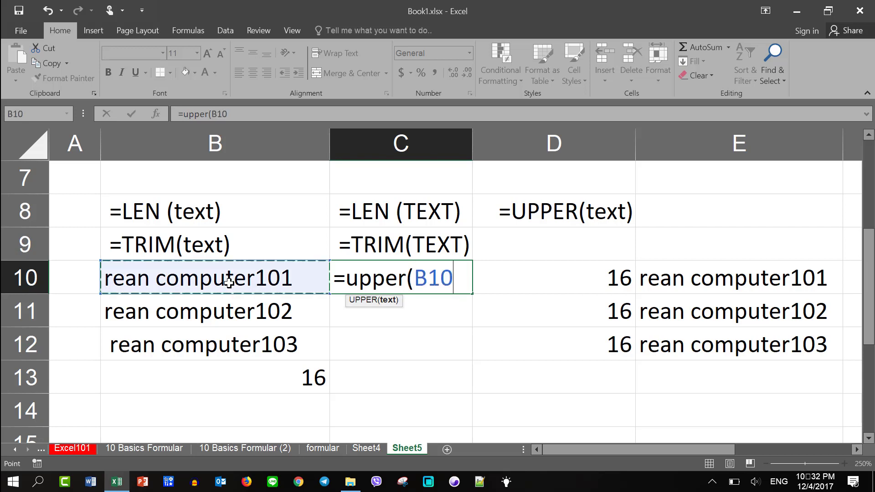
text())
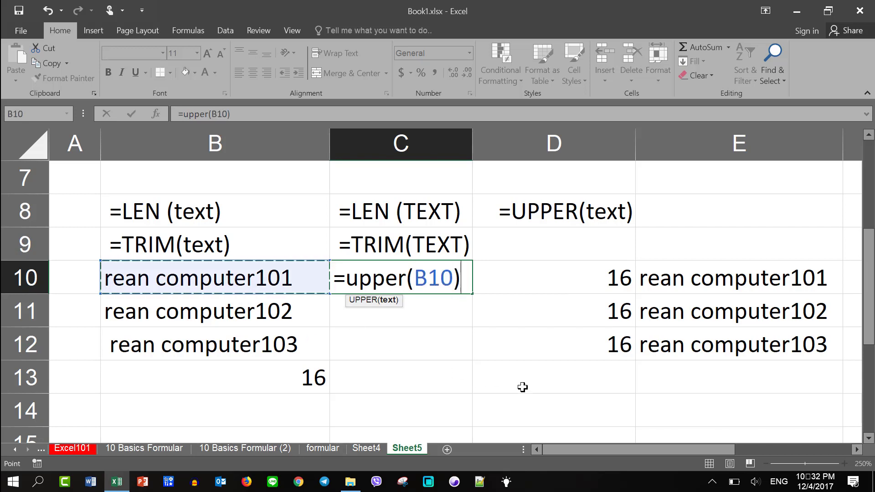
key(Return)
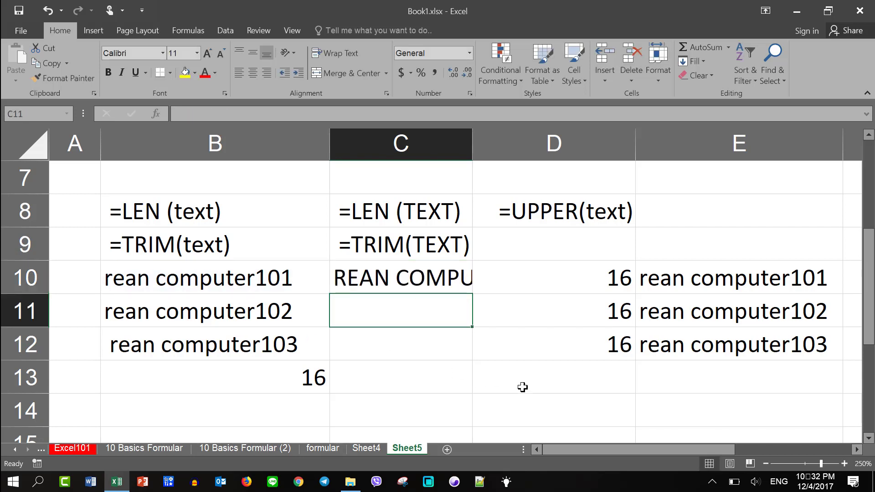
Autofit column C so C10's result REAN COMPUTER101 is fully visible.
double_click(472, 139)
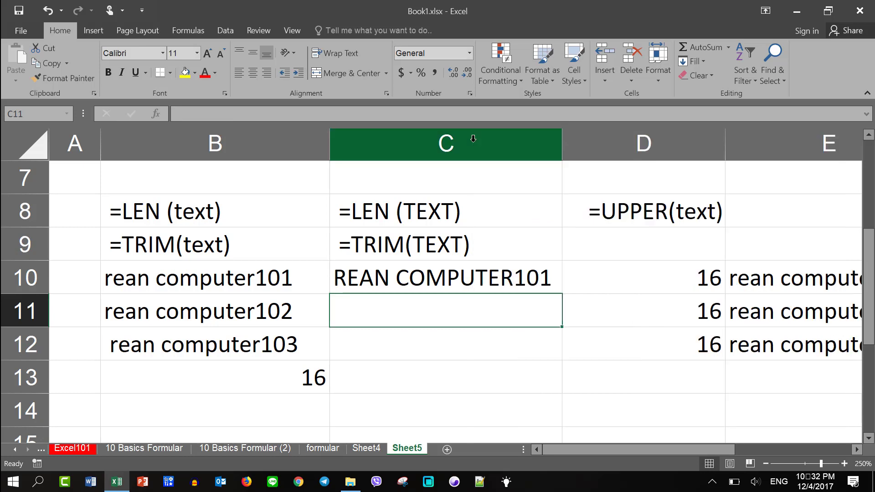
click(519, 284)
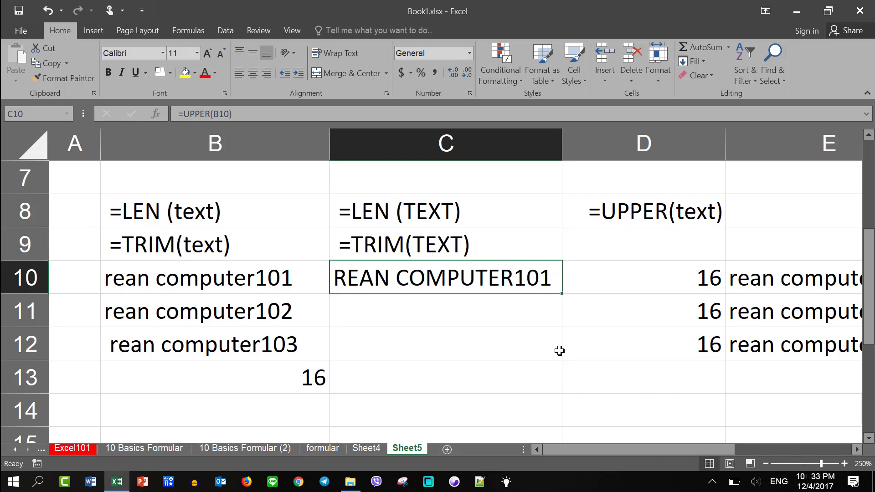
click(625, 240)
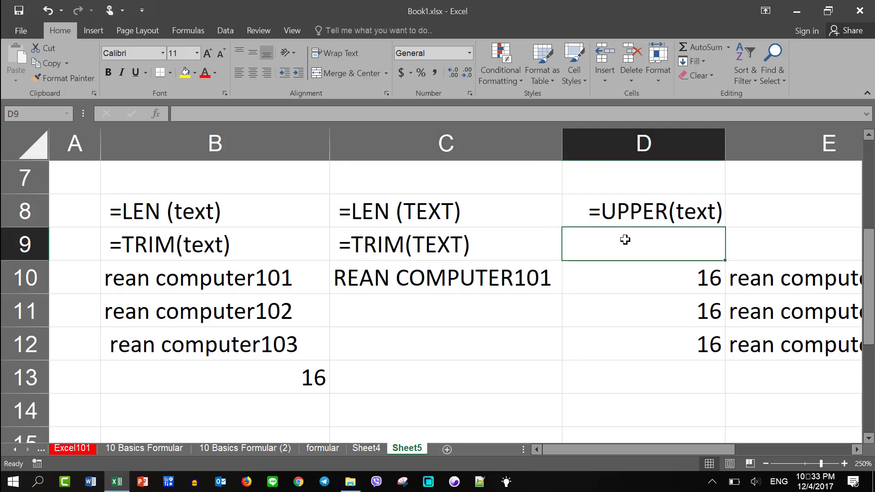
Type the label =LOWER(text) into D9, beneath the =UPPER(text) label.
text(=)
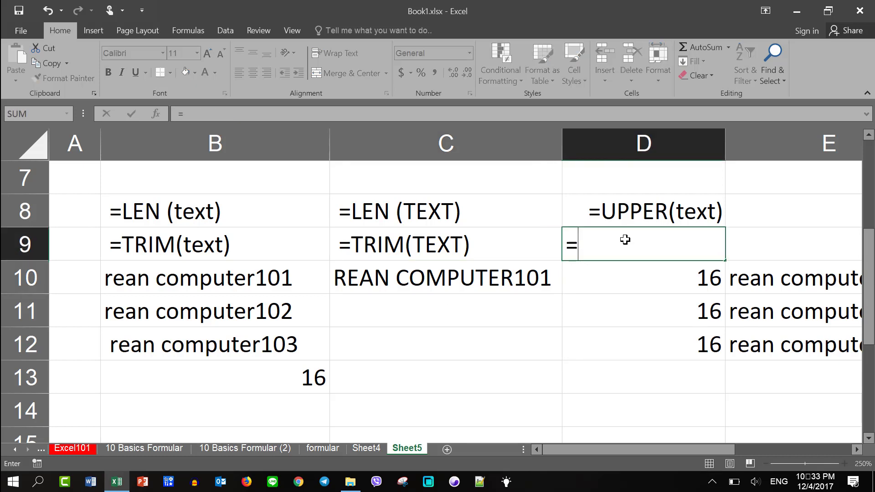
text(l)
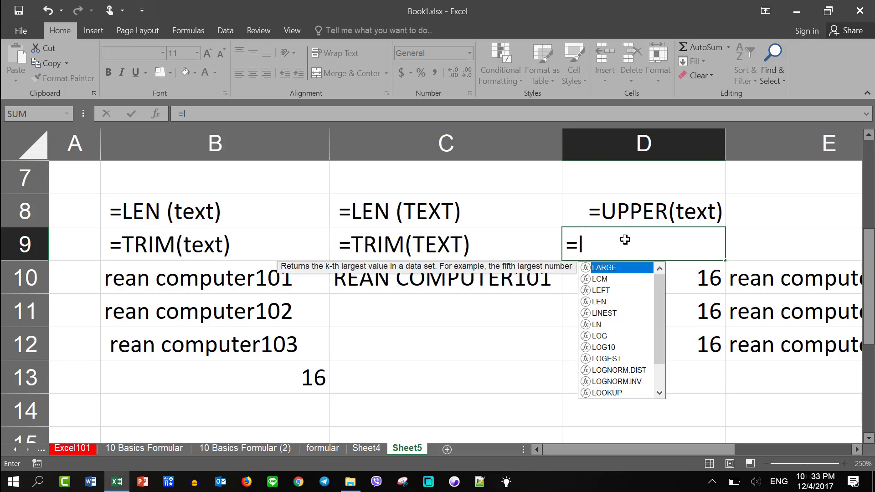
text(ower)
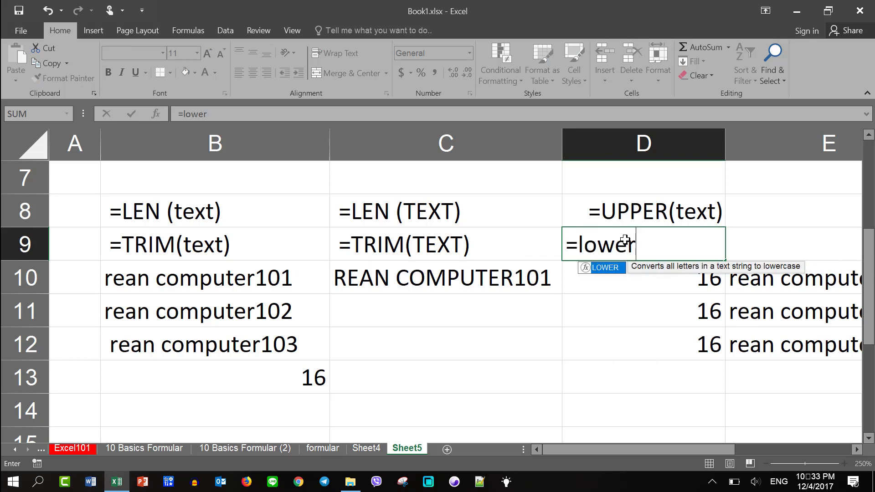
double_click(607, 268)
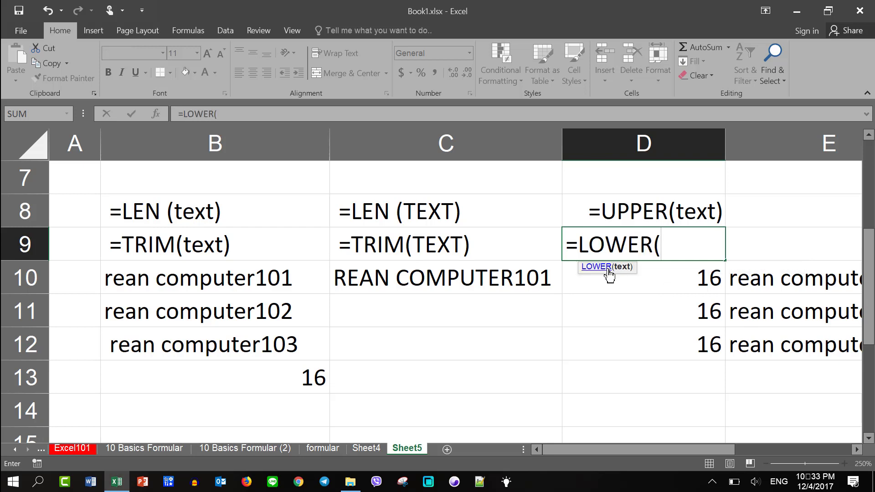
text(text)
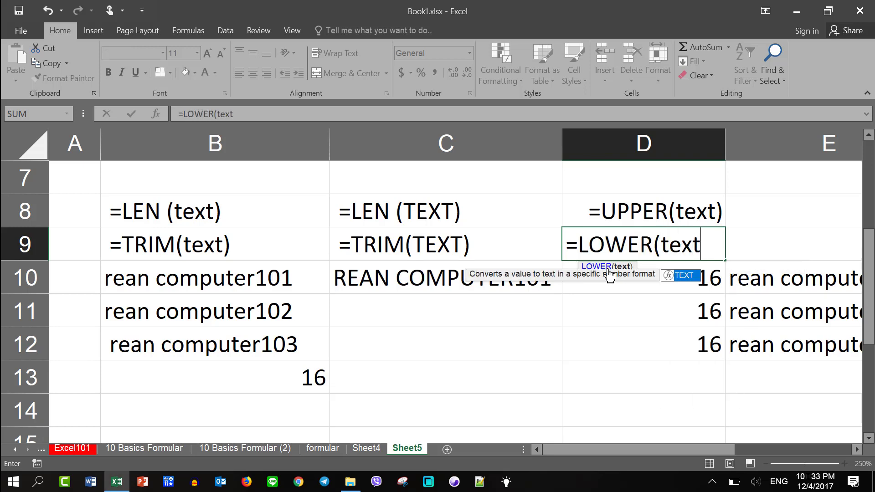
text())
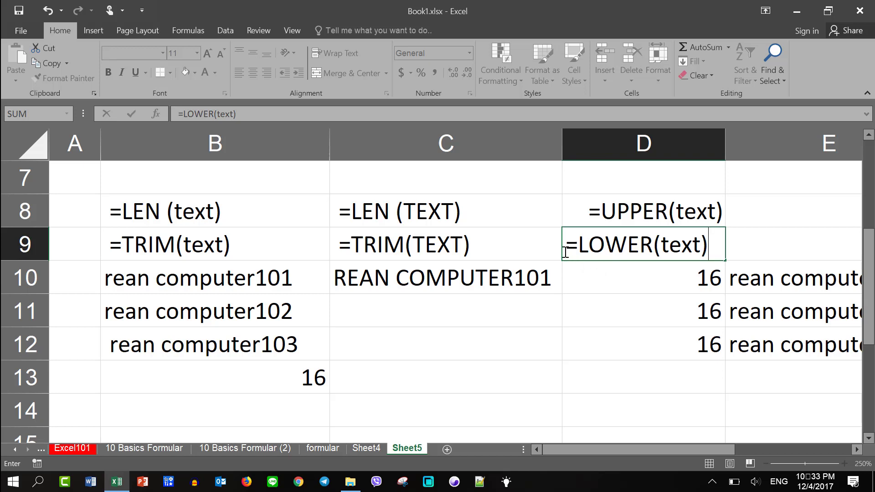
key(ctrl+Return)
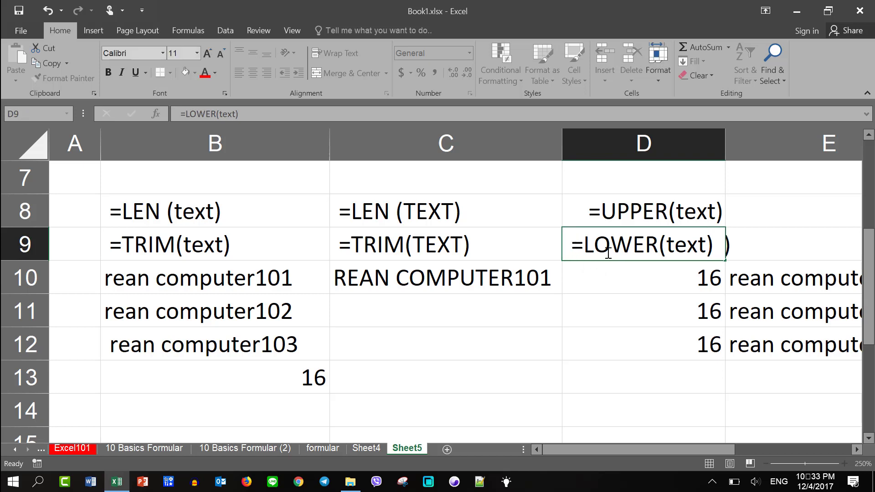
key(Return)
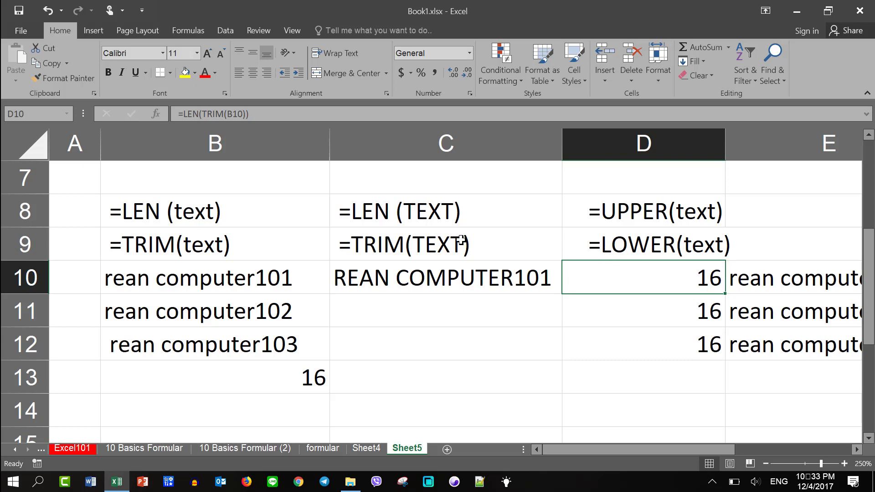
Enter =lower(C8) in C11 and =lower(C9) in C12.
click(418, 314)
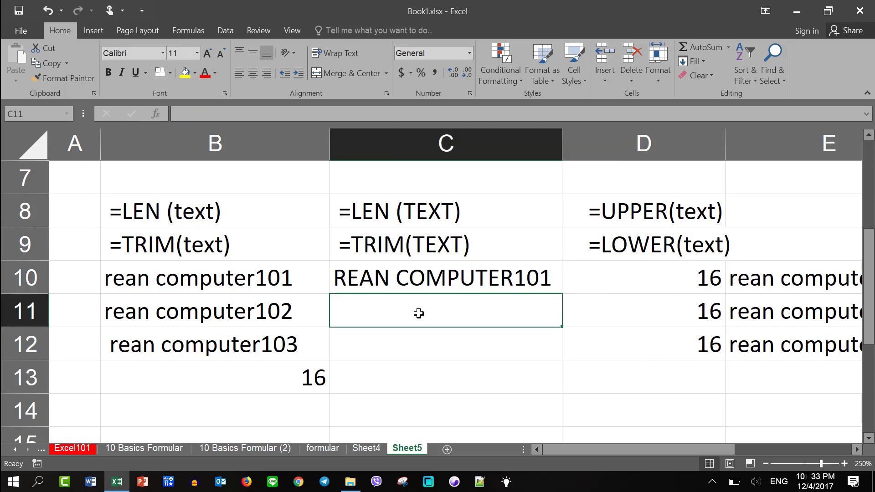
text(=low)
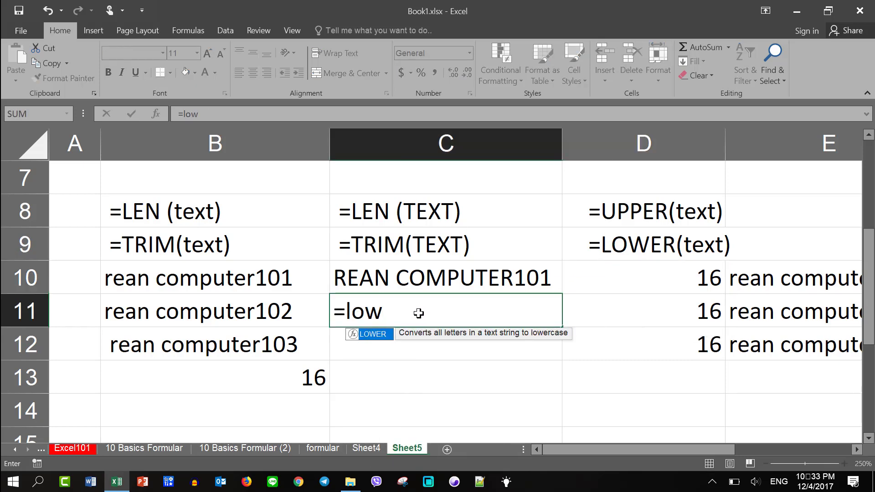
text(er()
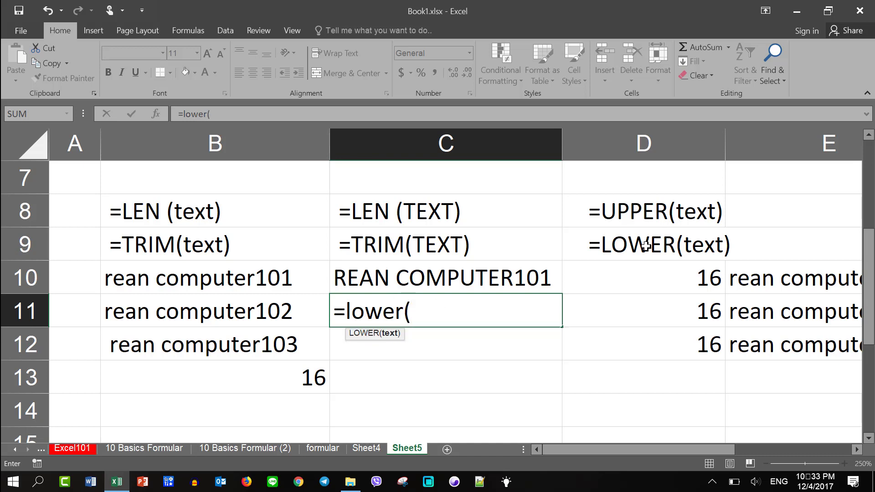
click(484, 216)
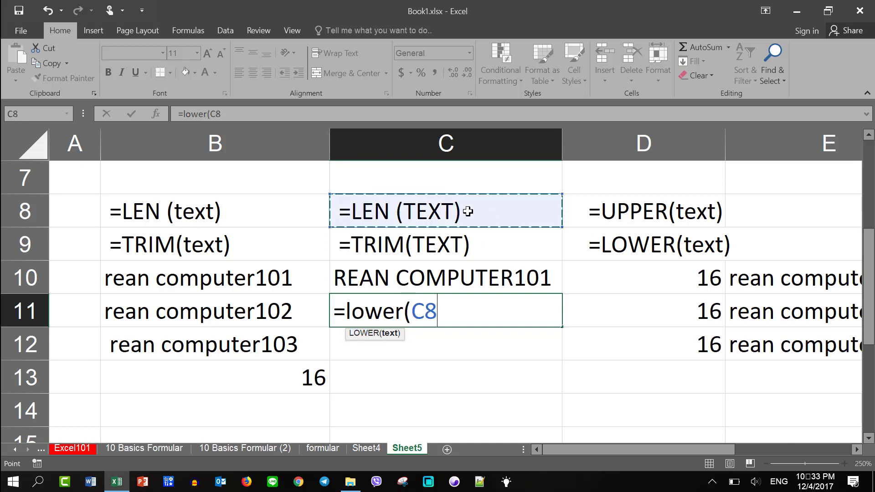
text())
key(Return)
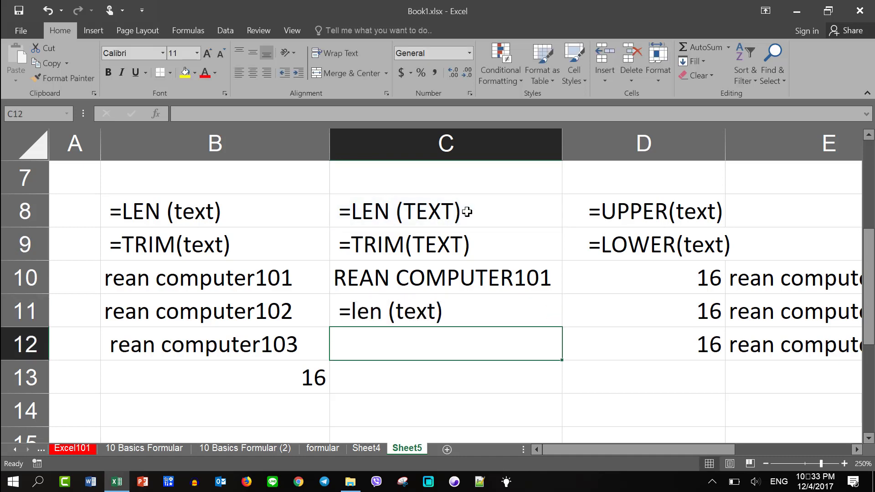
text(=)
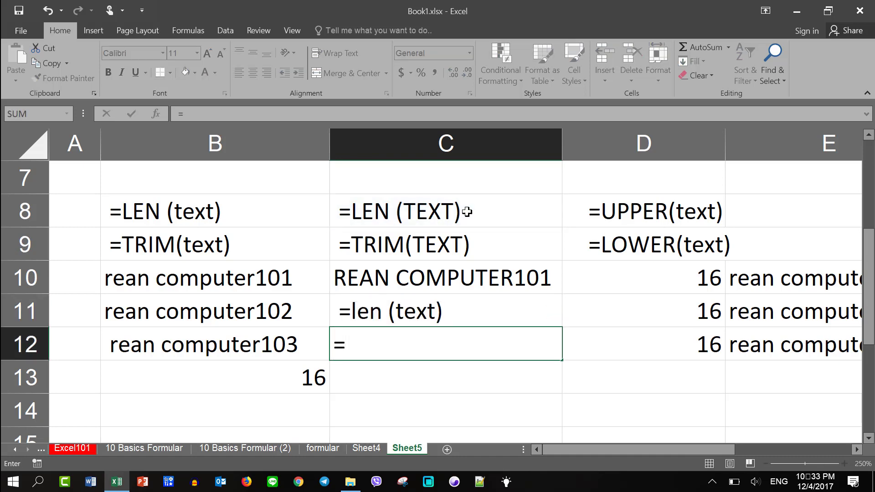
text(l)
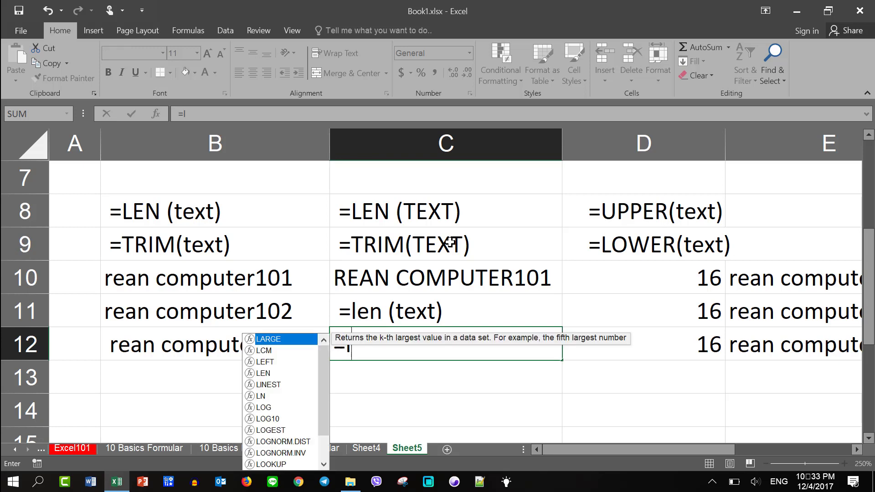
text(ower()
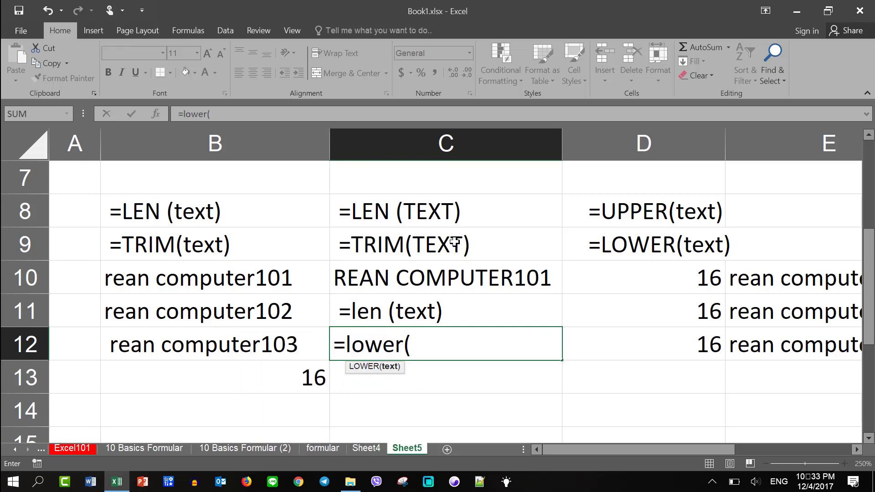
click(440, 248)
text())
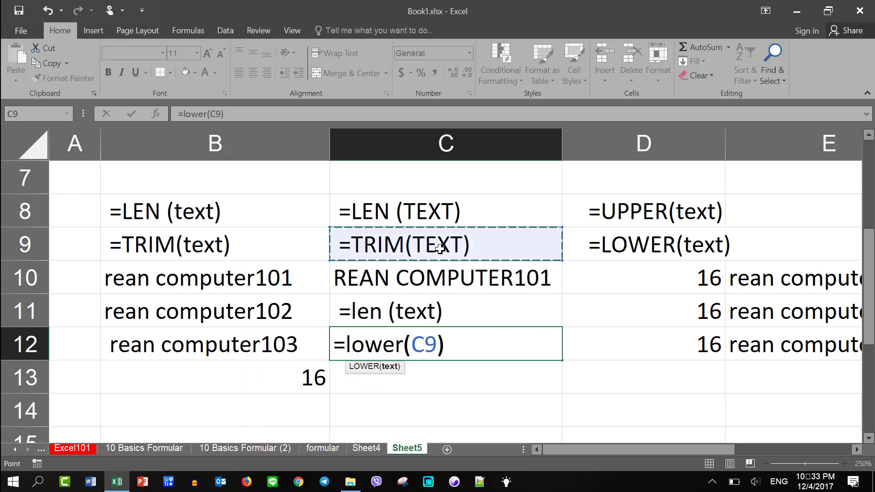
key(Return)
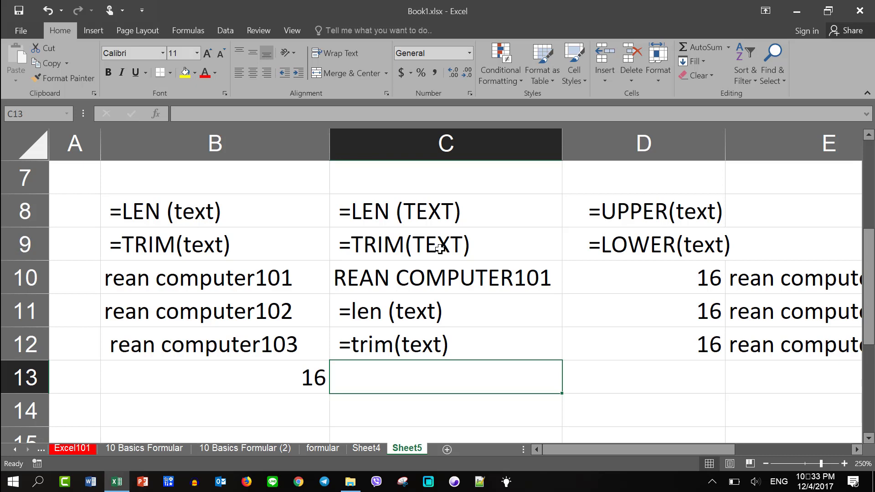
Enter =lower(B8) in C13, returning =len (text).
text(=)
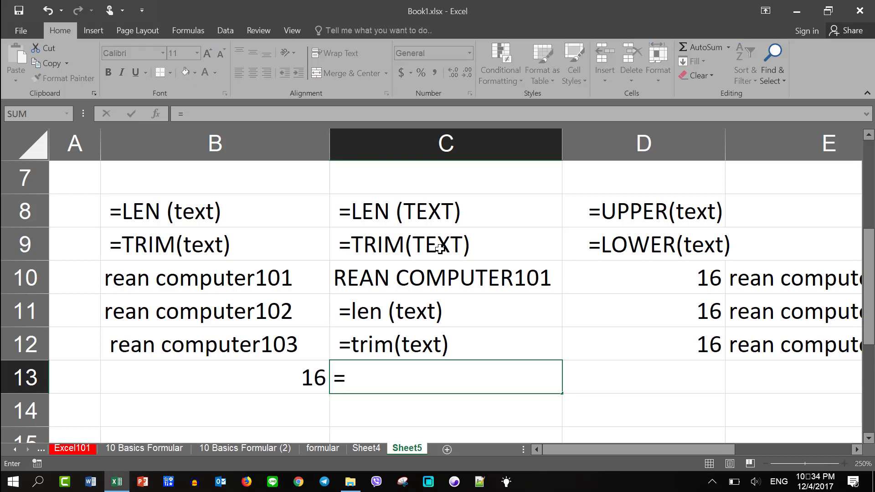
text(lower)
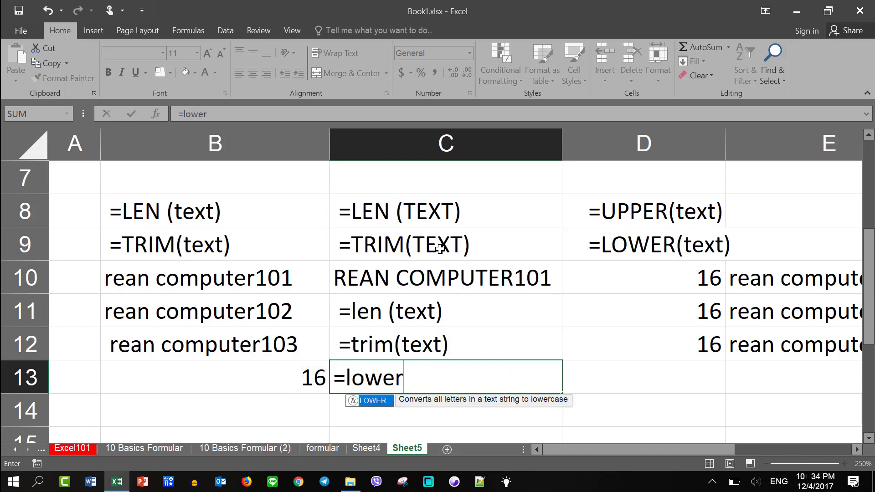
text(()
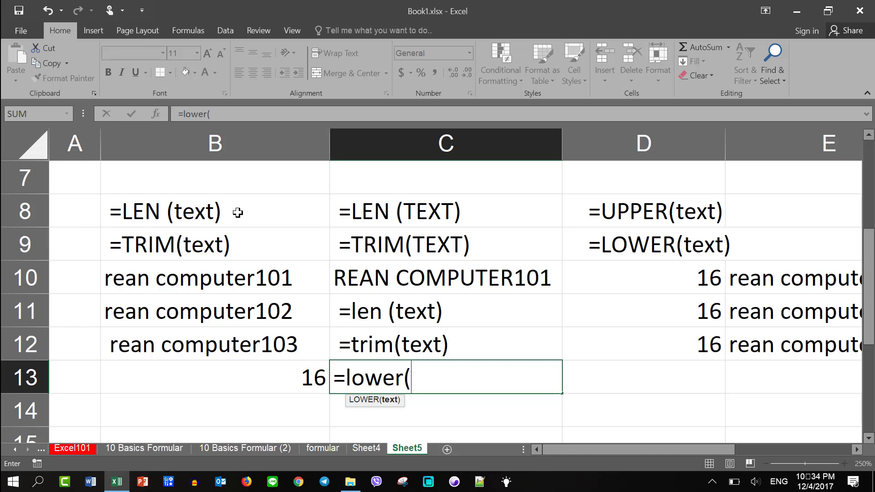
click(236, 212)
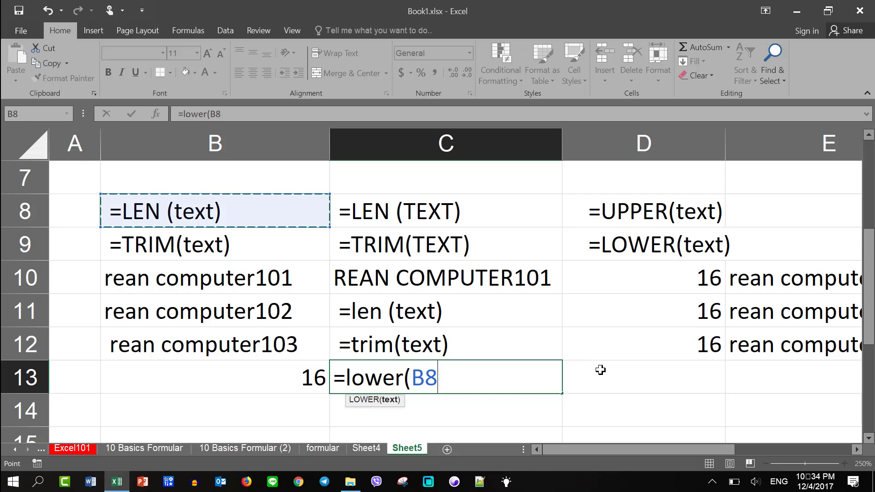
text())
key(Return)
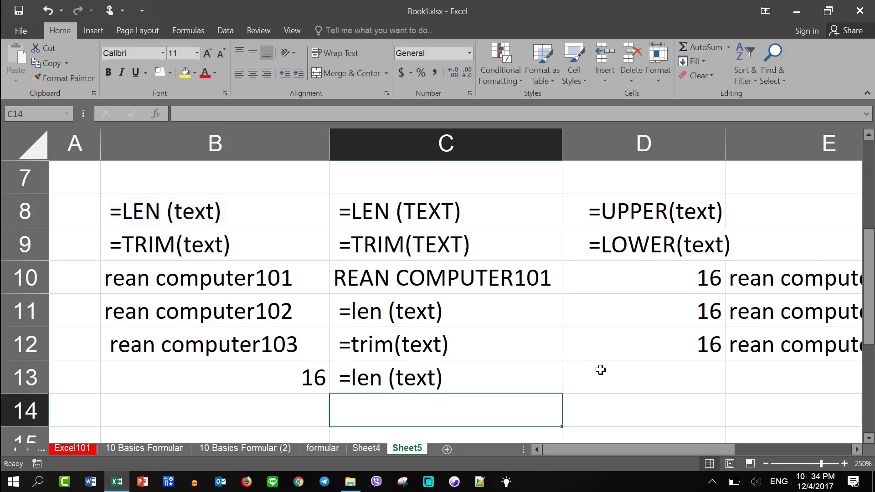